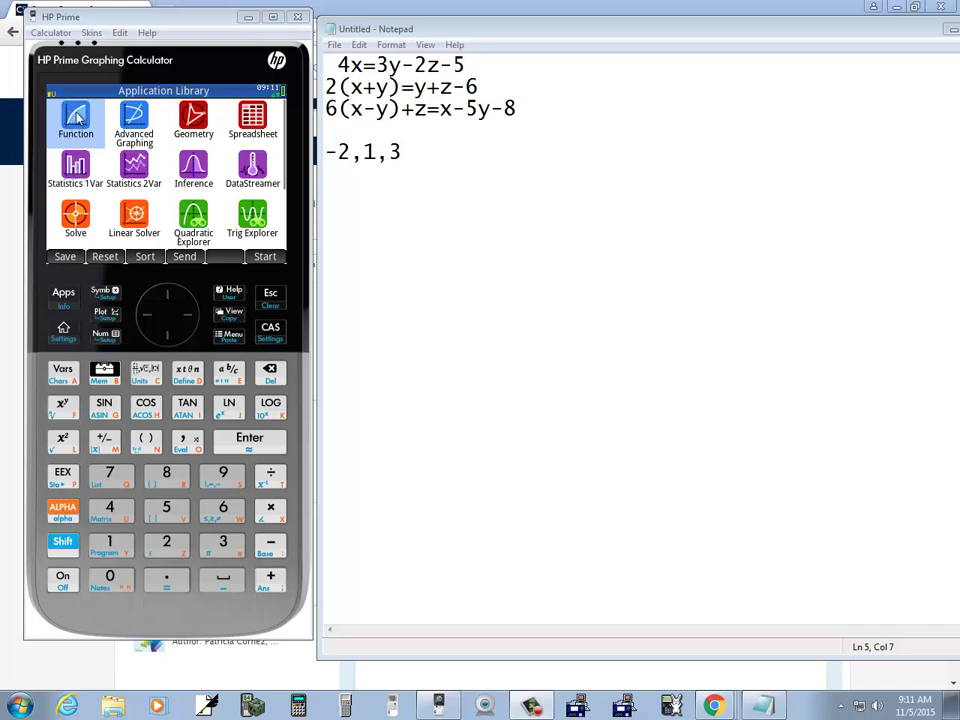
# - Move through the Application Library until the Solve app is highlighted
pyautogui.click(167, 342)
pyautogui.press('Up')
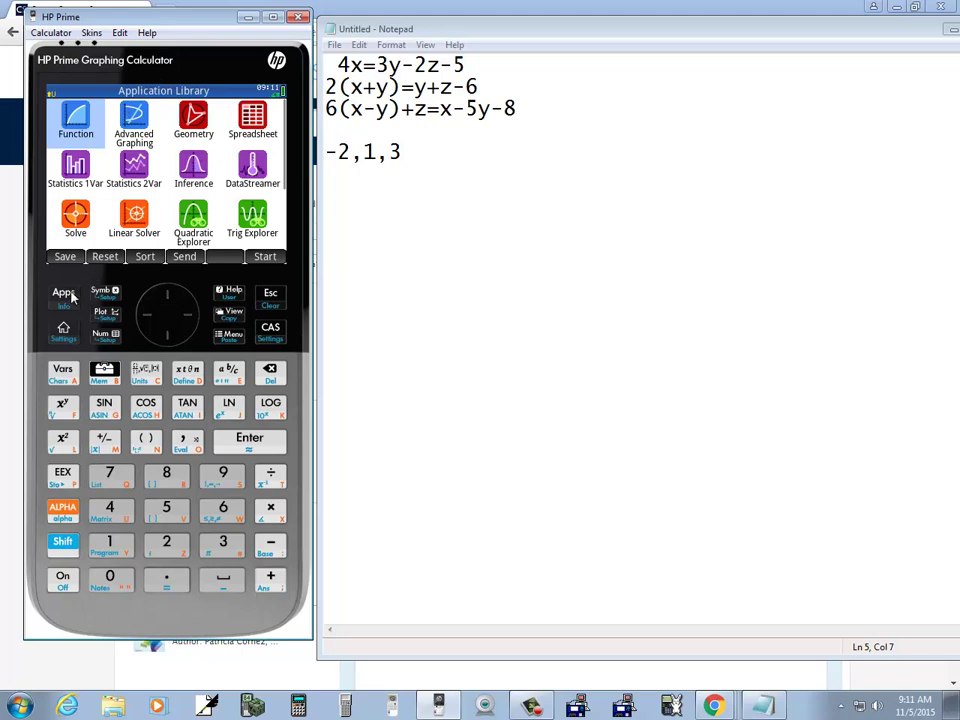
pyautogui.click(175, 343)
pyautogui.click(175, 343)
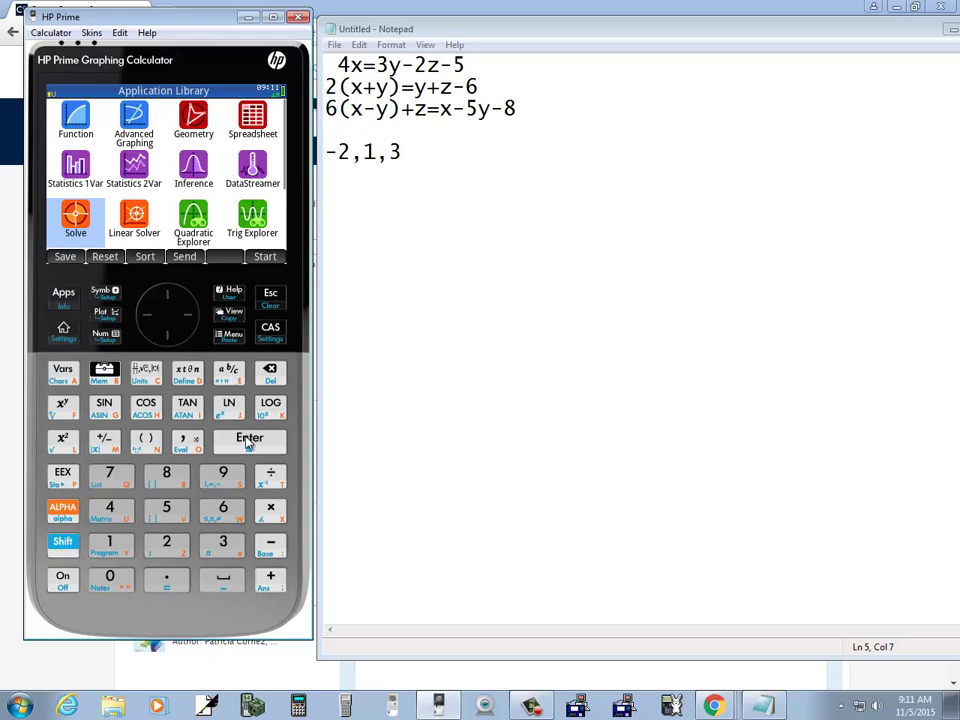
# - Launch Solve and store 4*X=3*Y-2*Z-5 as equation E1
pyautogui.click(249, 442)
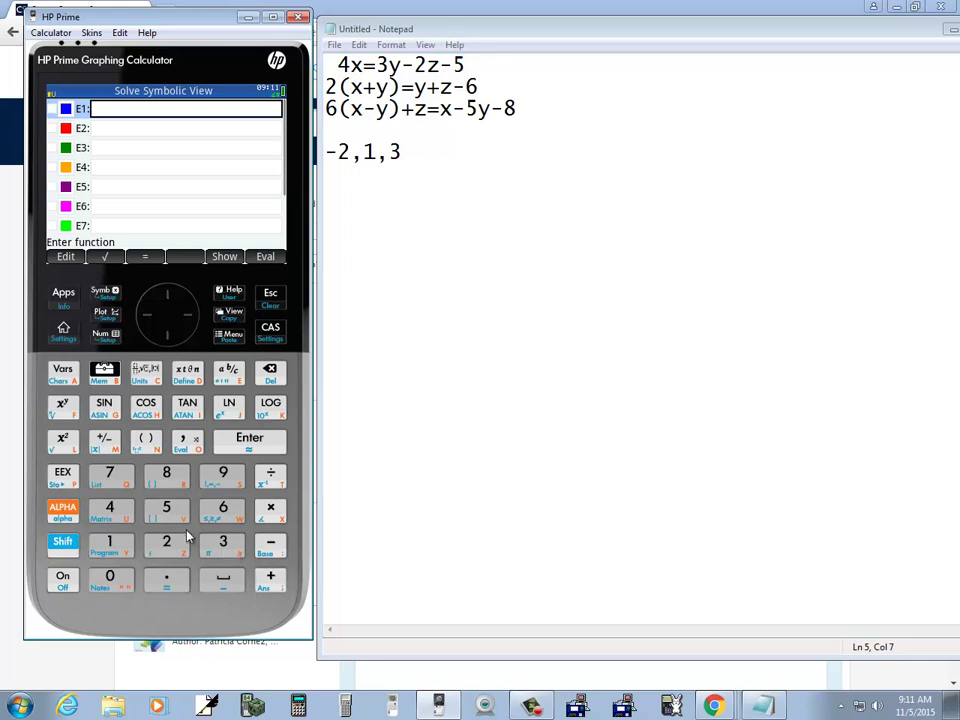
pyautogui.click(113, 519)
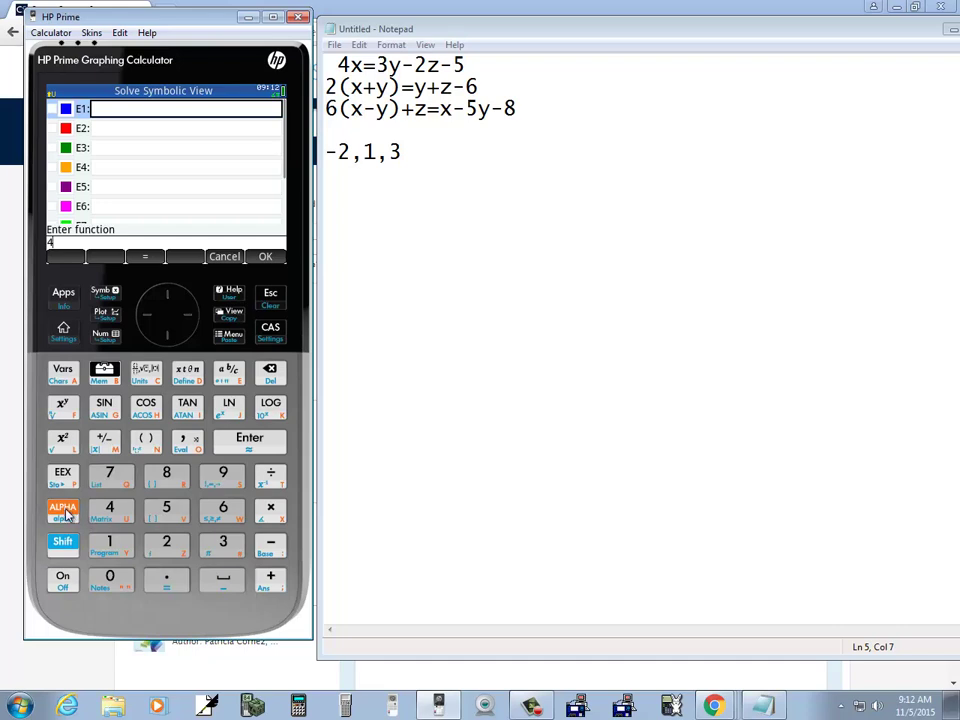
pyautogui.click(63, 511)
pyautogui.click(272, 509)
pyautogui.click(176, 580)
pyautogui.click(222, 543)
pyautogui.click(62, 510)
pyautogui.click(113, 545)
pyautogui.write('-2Z-')
pyautogui.click(165, 508)
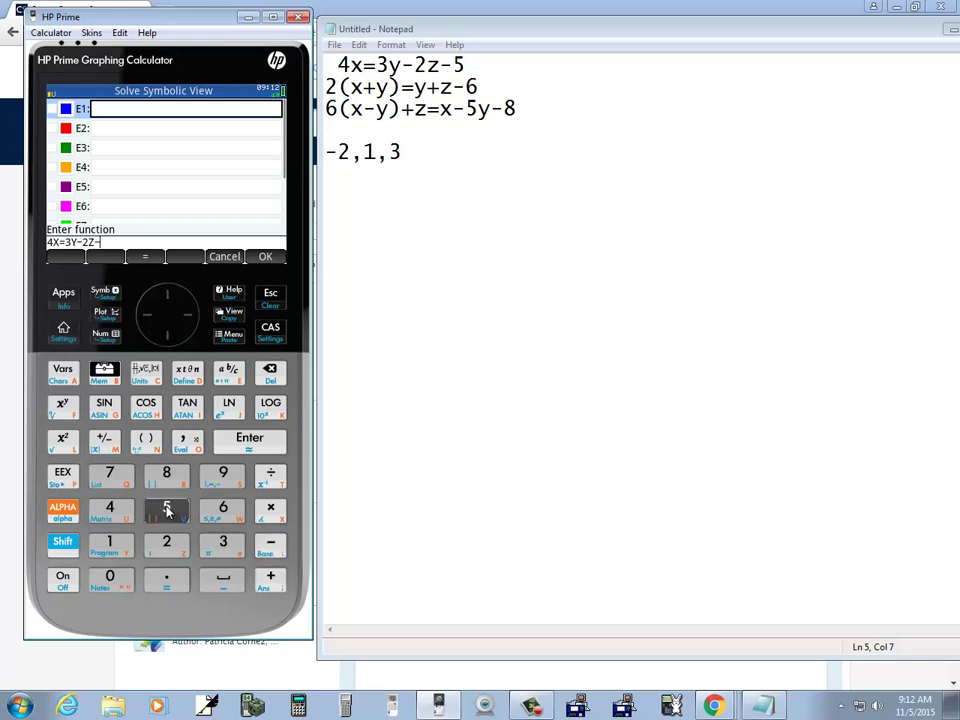
pyautogui.click(252, 441)
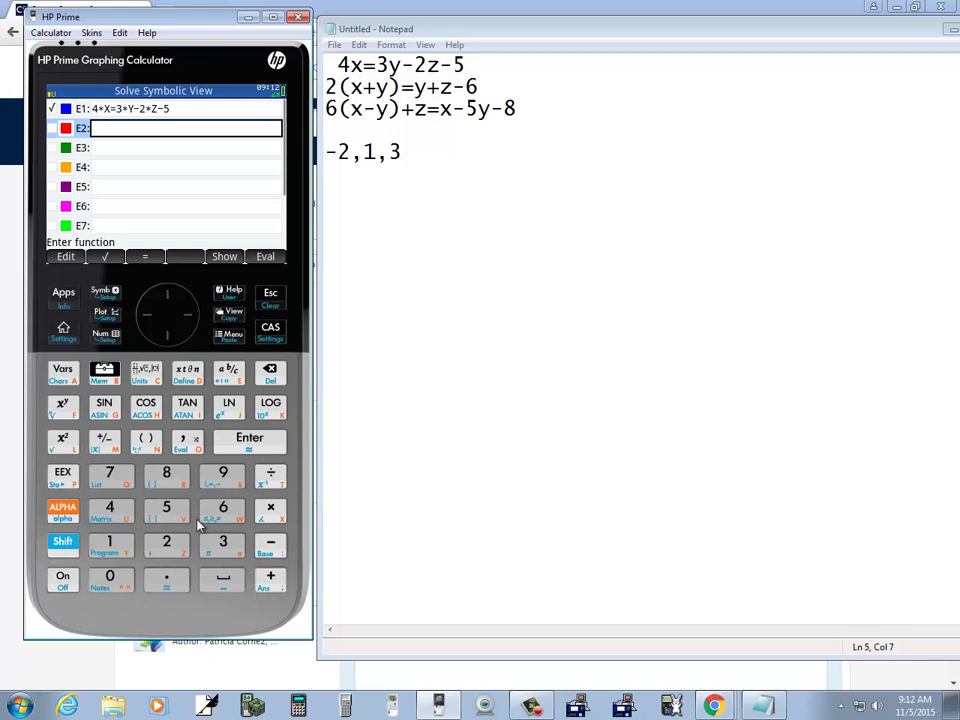
# - Enter 2*(X+Y)=Y+Z-6 and store it as equation E2
pyautogui.click(166, 541)
pyautogui.click(146, 441)
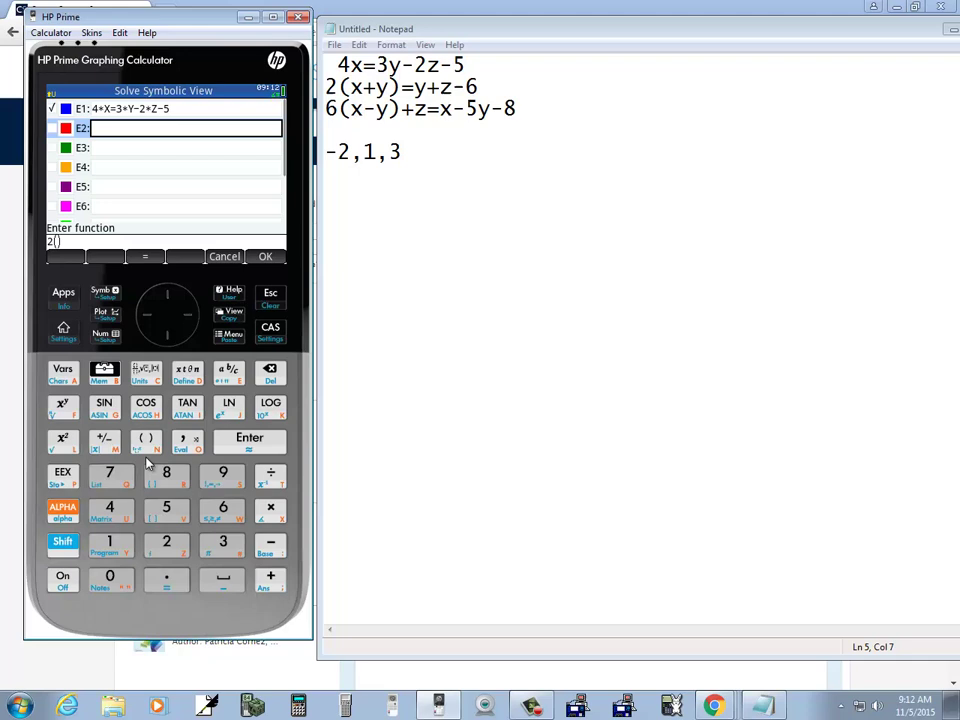
pyautogui.click(62, 512)
pyautogui.click(268, 510)
pyautogui.click(270, 576)
pyautogui.click(111, 543)
pyautogui.click(170, 588)
pyautogui.click(270, 576)
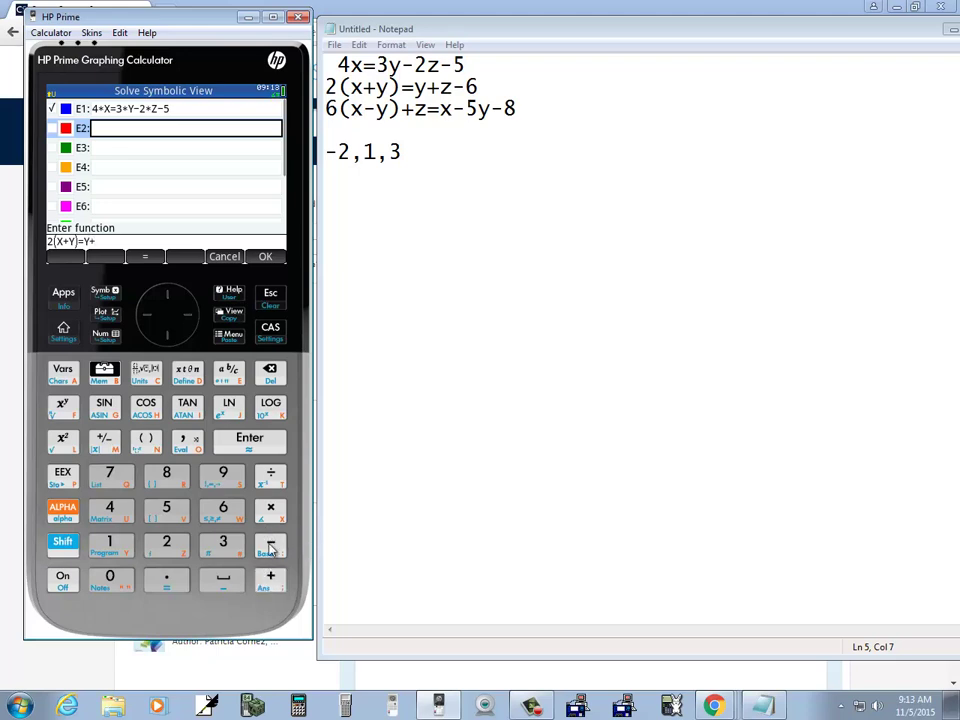
pyautogui.click(64, 511)
pyautogui.click(176, 545)
pyautogui.click(273, 545)
pyautogui.click(223, 508)
pyautogui.click(251, 442)
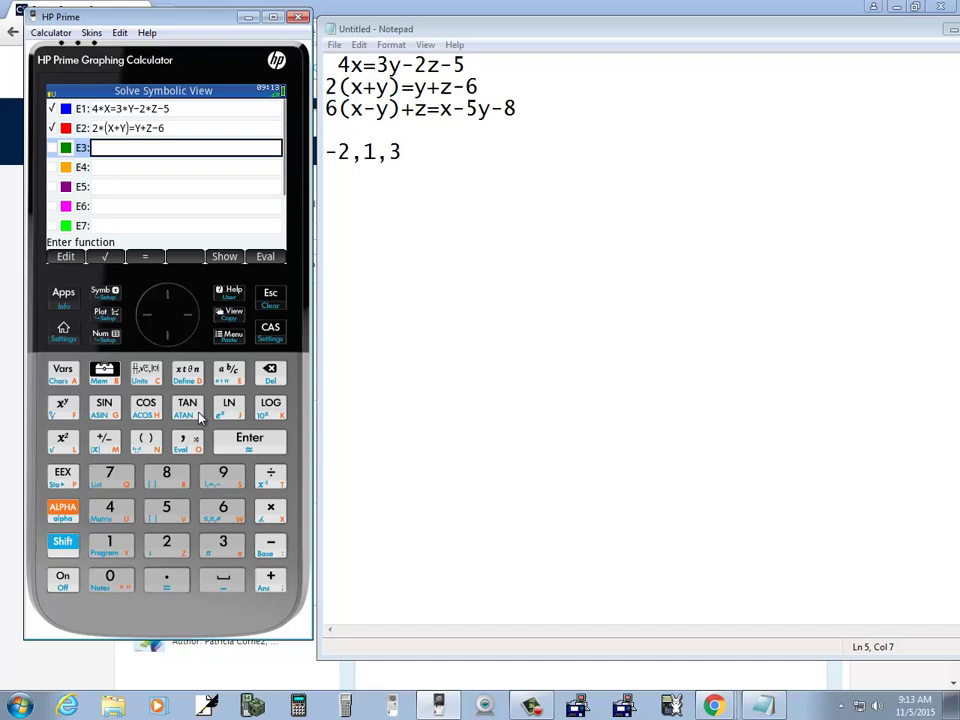
# - Key in the left side of E3: 6*(X-Y)+Z
pyautogui.click(215, 510)
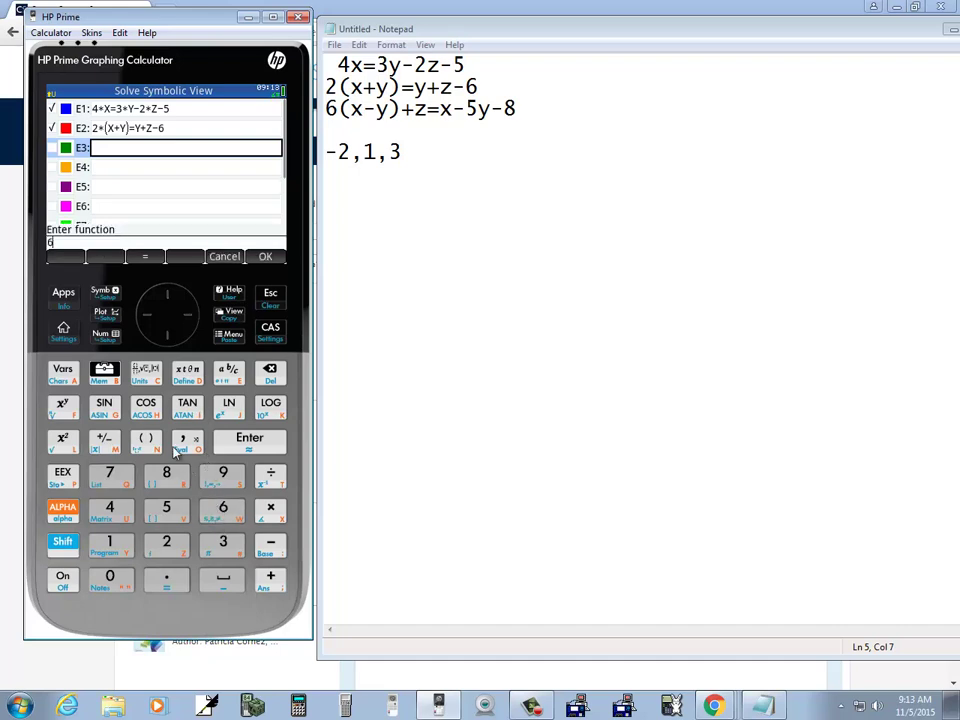
pyautogui.click(146, 440)
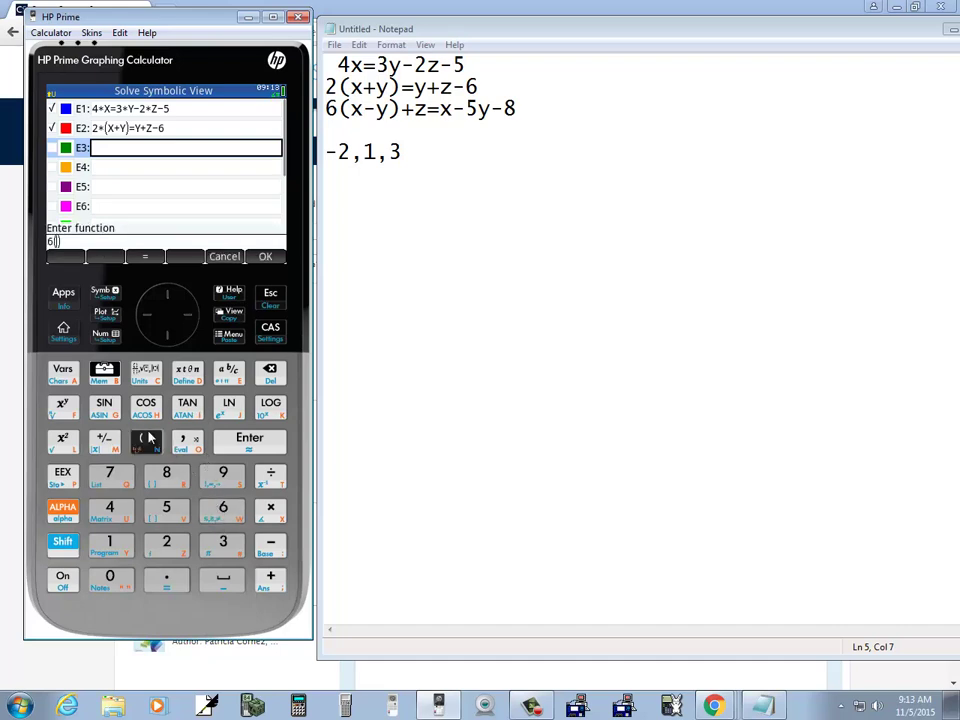
pyautogui.click(62, 510)
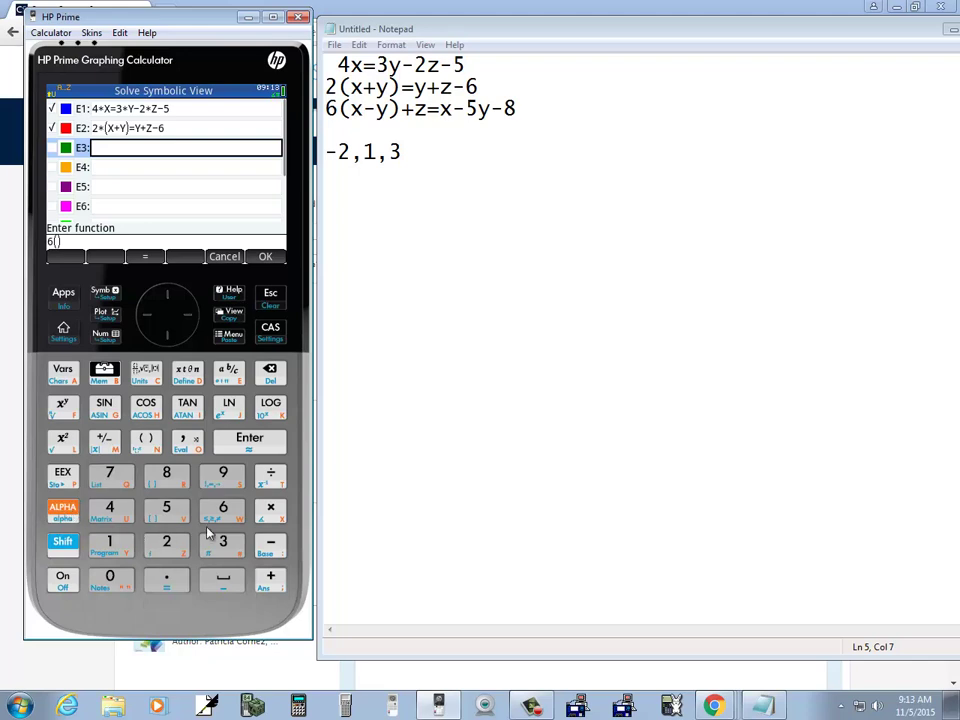
pyautogui.click(270, 510)
pyautogui.click(66, 512)
pyautogui.click(117, 550)
pyautogui.click(271, 580)
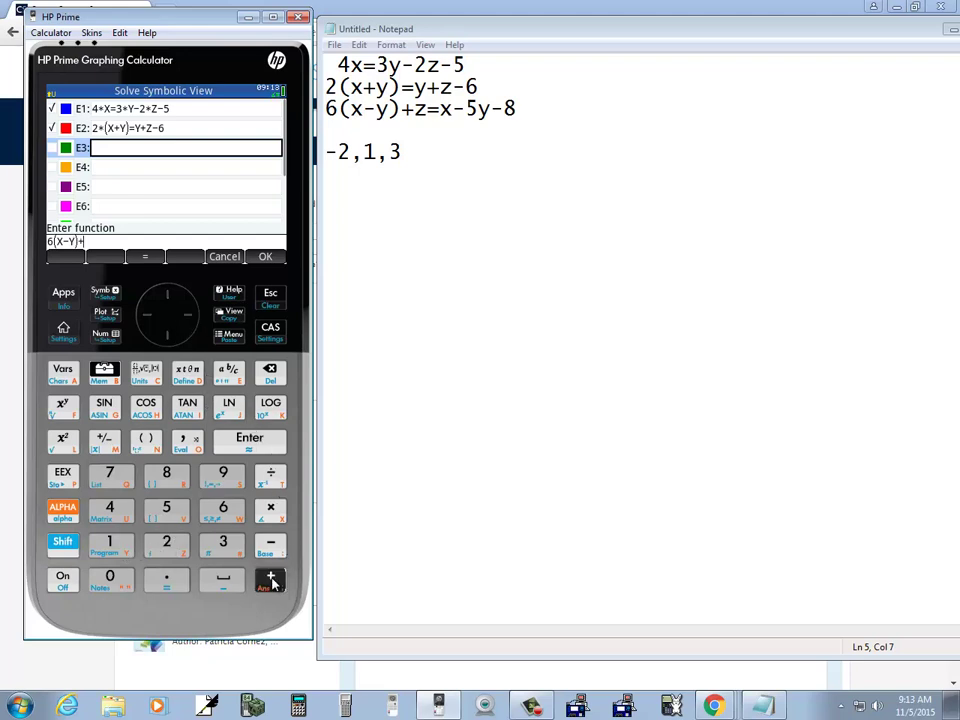
pyautogui.click(63, 512)
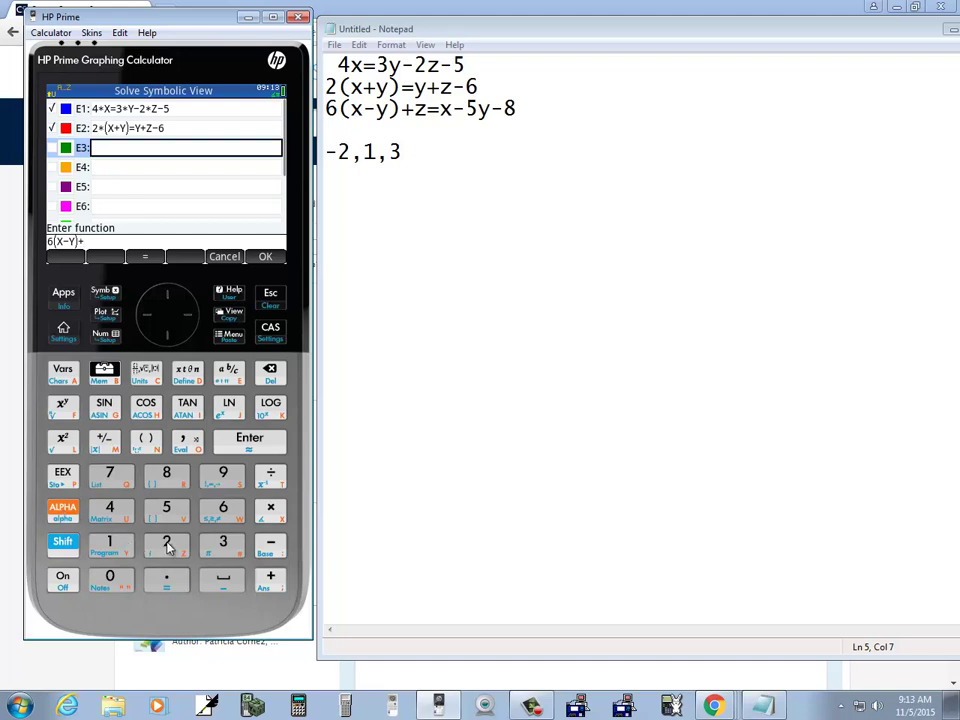
pyautogui.click(167, 545)
# - Complete E3 with the right side =X-5*Y-8 and store it
pyautogui.click(63, 545)
pyautogui.click(167, 578)
pyautogui.click(268, 510)
pyautogui.click(272, 548)
pyautogui.click(166, 508)
pyautogui.click(56, 507)
pyautogui.click(110, 542)
pyautogui.click(270, 544)
pyautogui.click(250, 440)
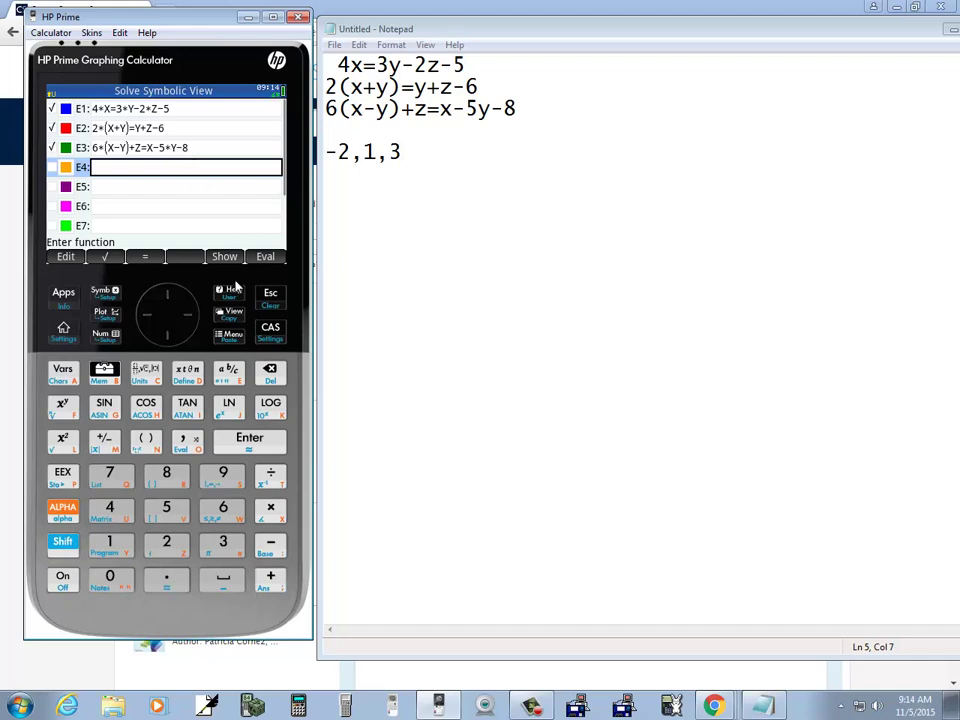
# - View the numeric solution X=-2, Y=1, Z=3, then set X, Y and Z to 9
pyautogui.click(104, 337)
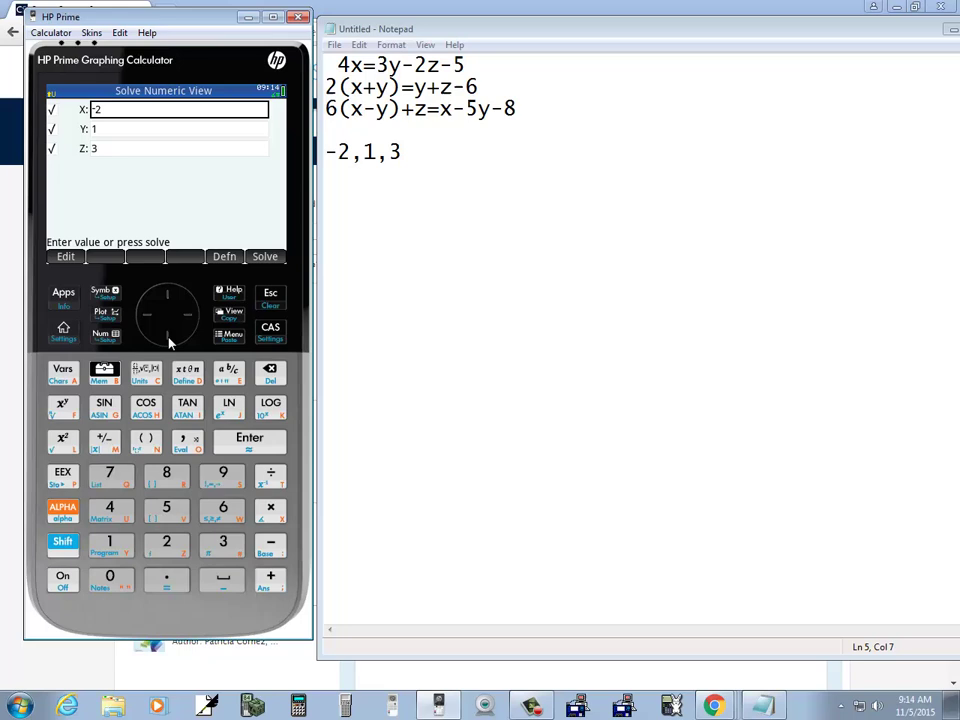
pyautogui.click(225, 478)
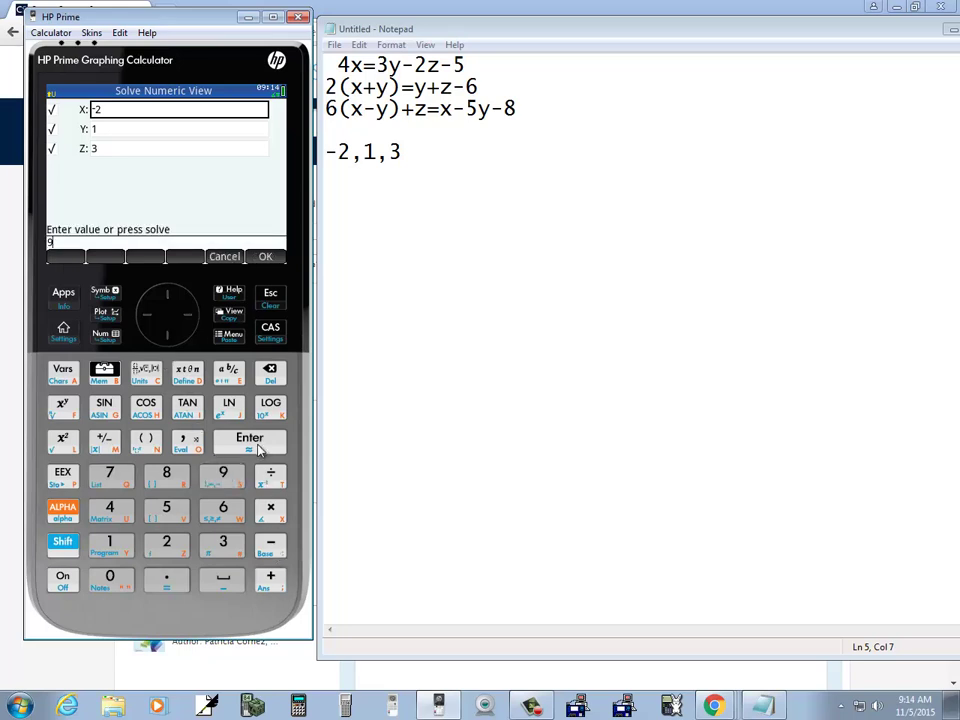
pyautogui.click(248, 440)
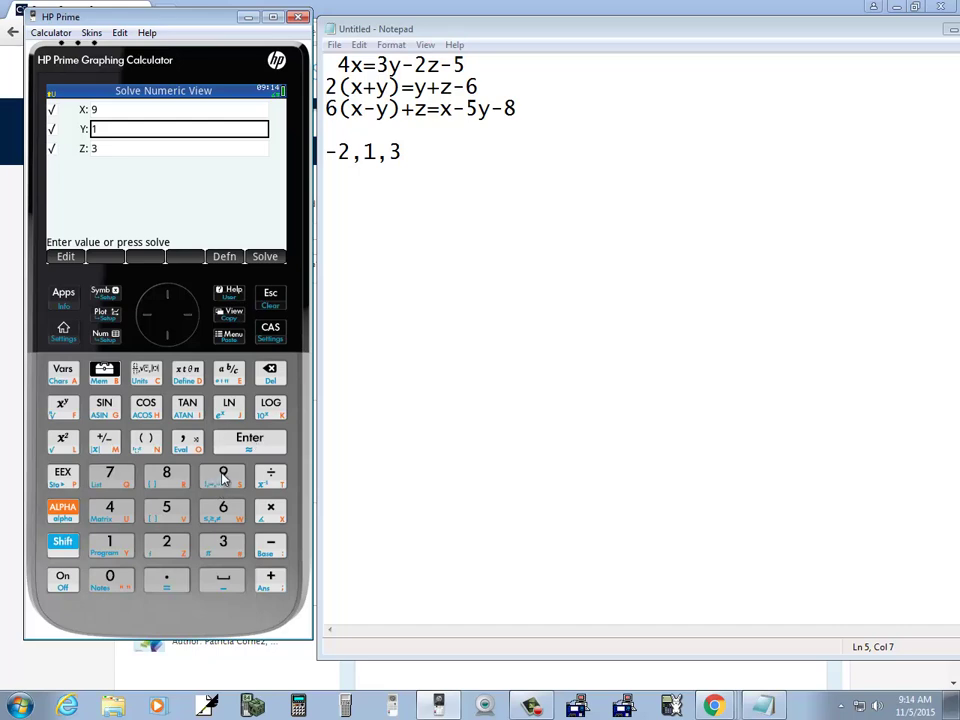
pyautogui.click(214, 477)
pyautogui.click(247, 438)
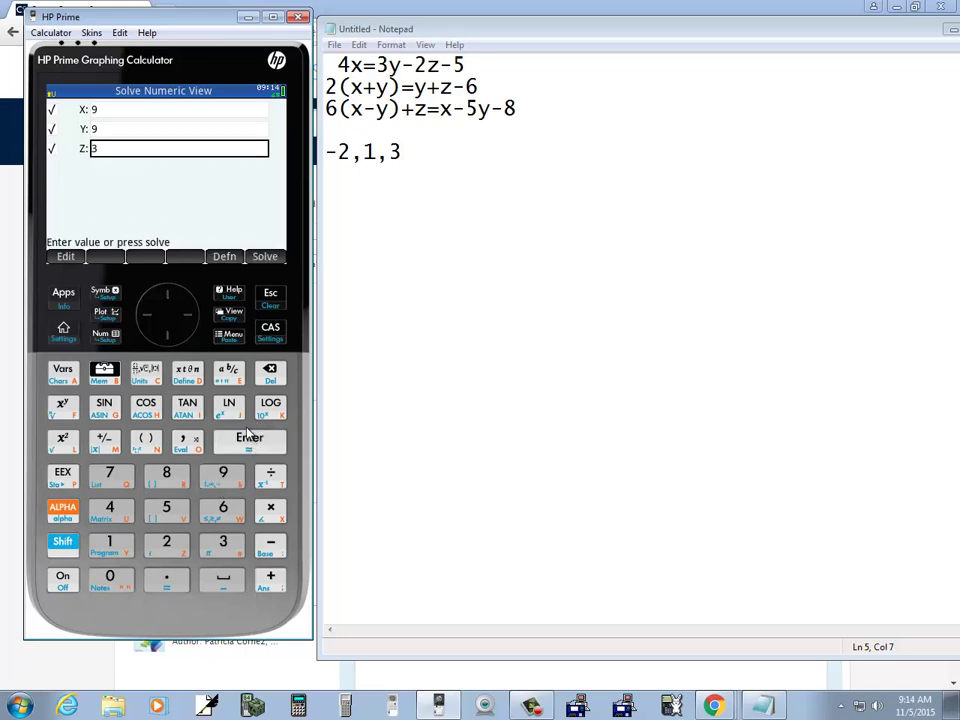
pyautogui.click(223, 476)
pyautogui.click(248, 440)
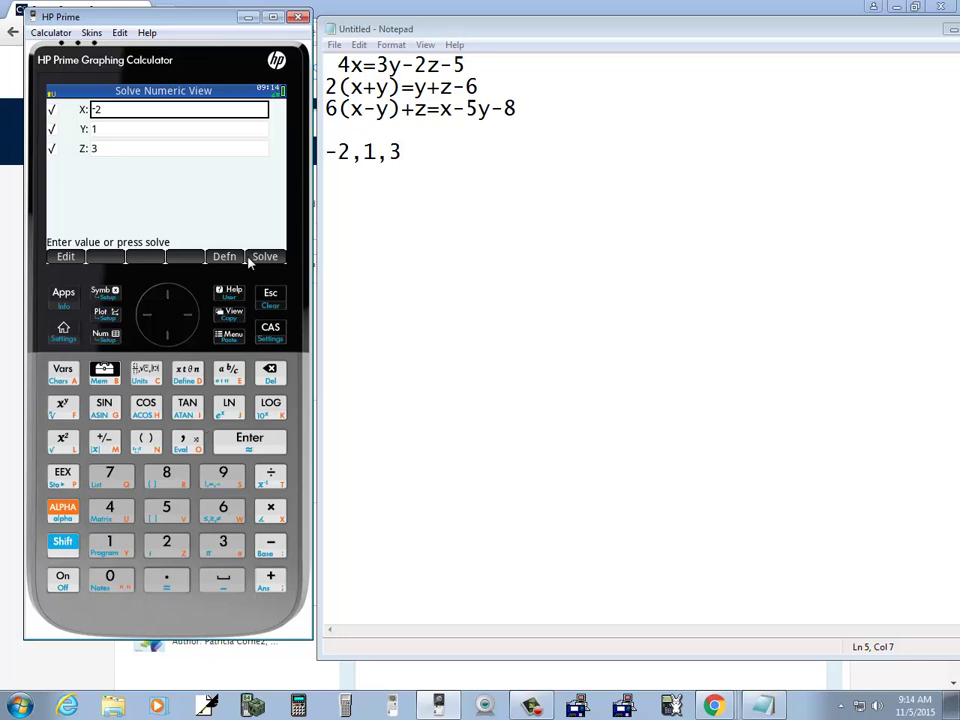
# - Reset the X, Y and Z values to 0
pyautogui.click(269, 373)
pyautogui.click(178, 335)
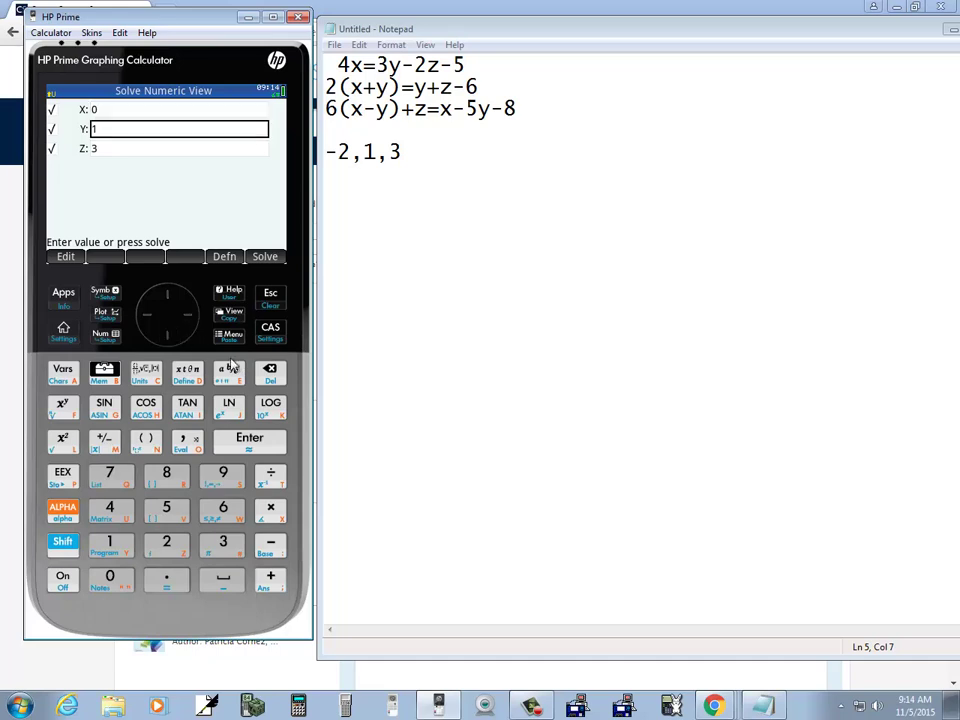
pyautogui.click(269, 375)
pyautogui.click(168, 335)
pyautogui.press('BackSpace')
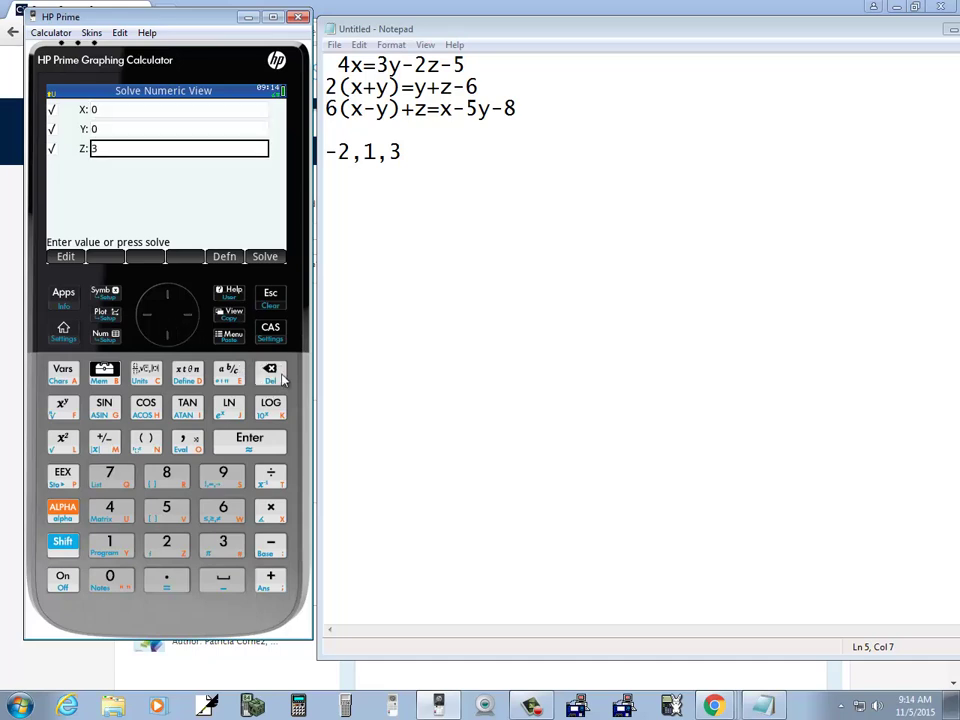
pyautogui.click(167, 297)
pyautogui.click(167, 297)
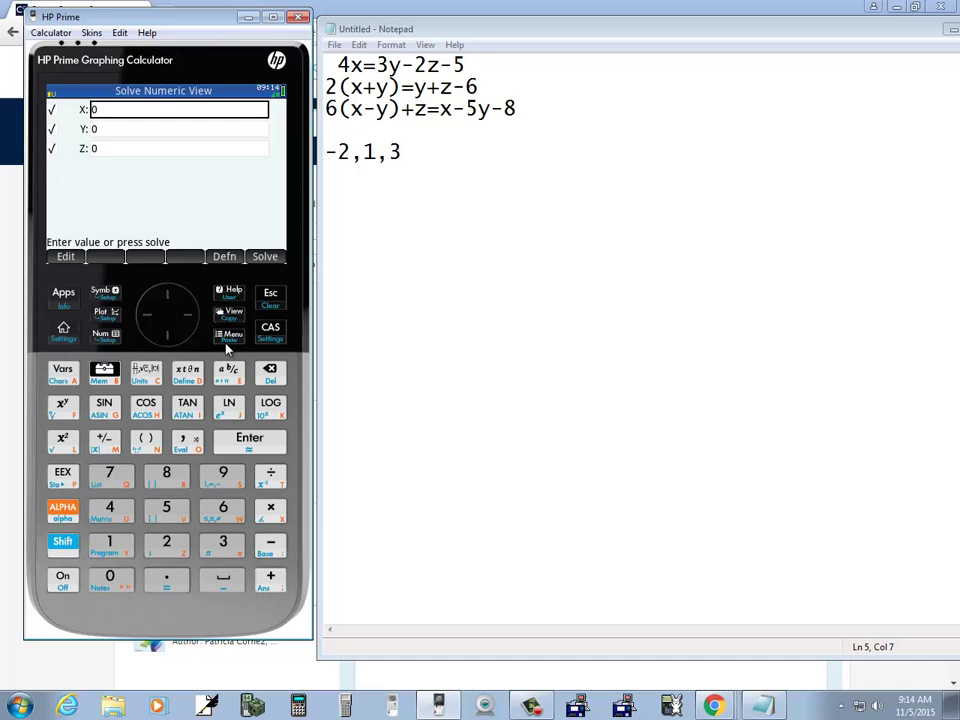
# - Recheck the three equations and re-solve, getting X=-2, Y=1, Z=3
pyautogui.click(104, 291)
pyautogui.click(101, 335)
pyautogui.click(276, 262)
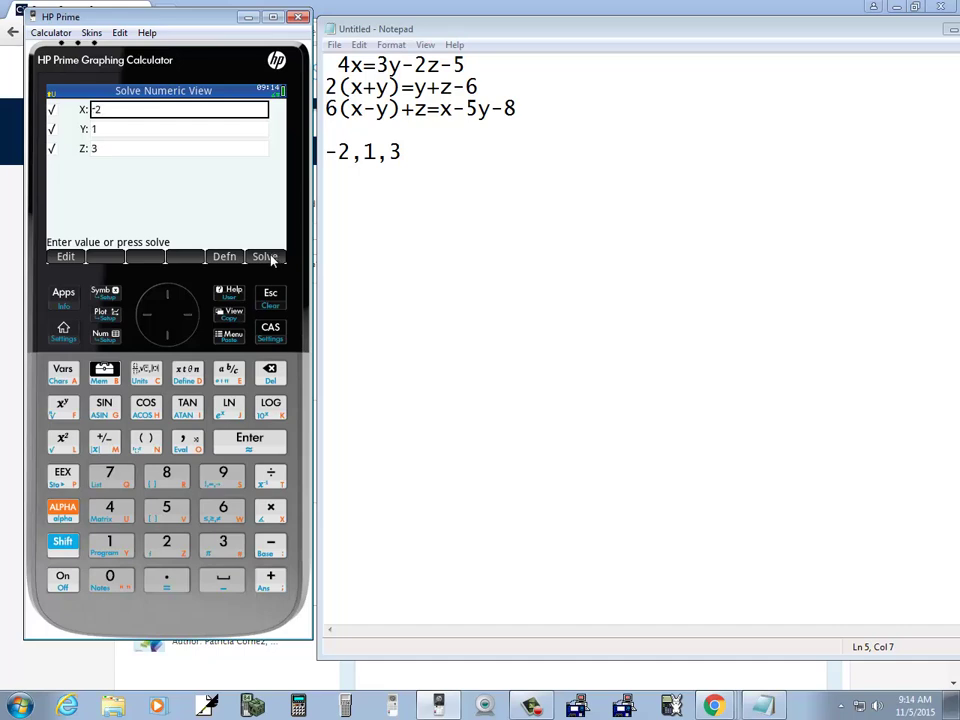